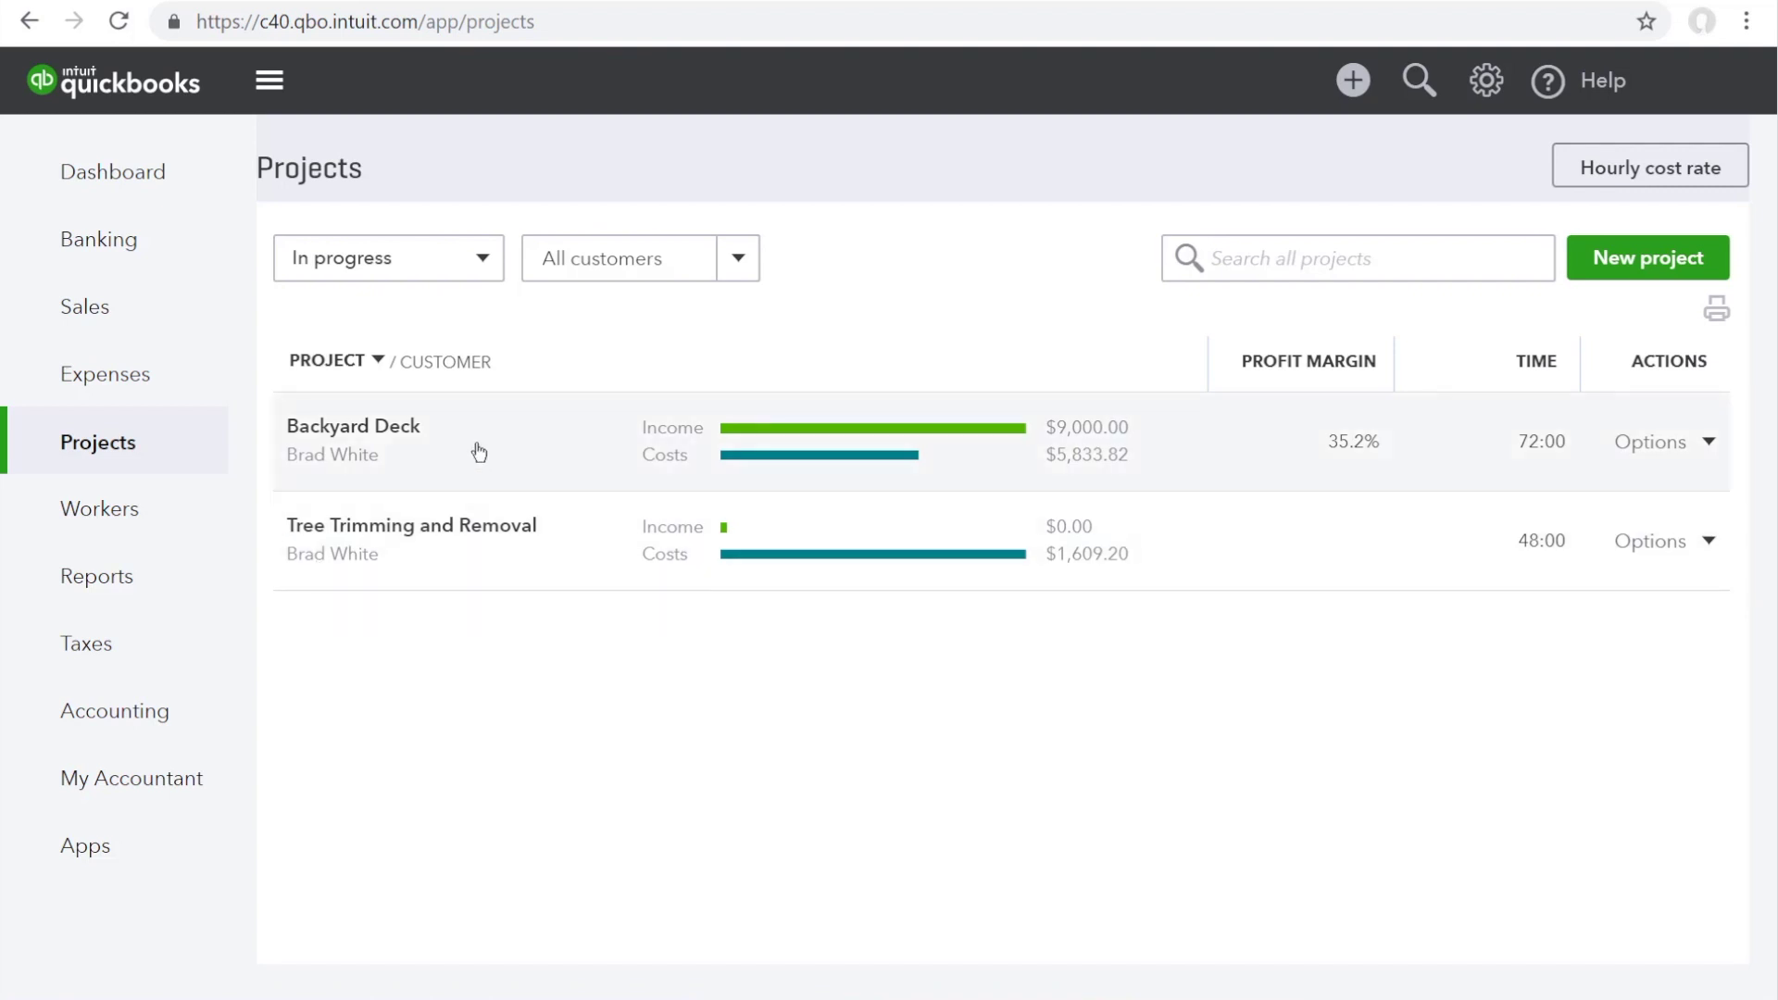
Review the Backyard Deck project's Overview, then list its add-to-project options
click(477, 452)
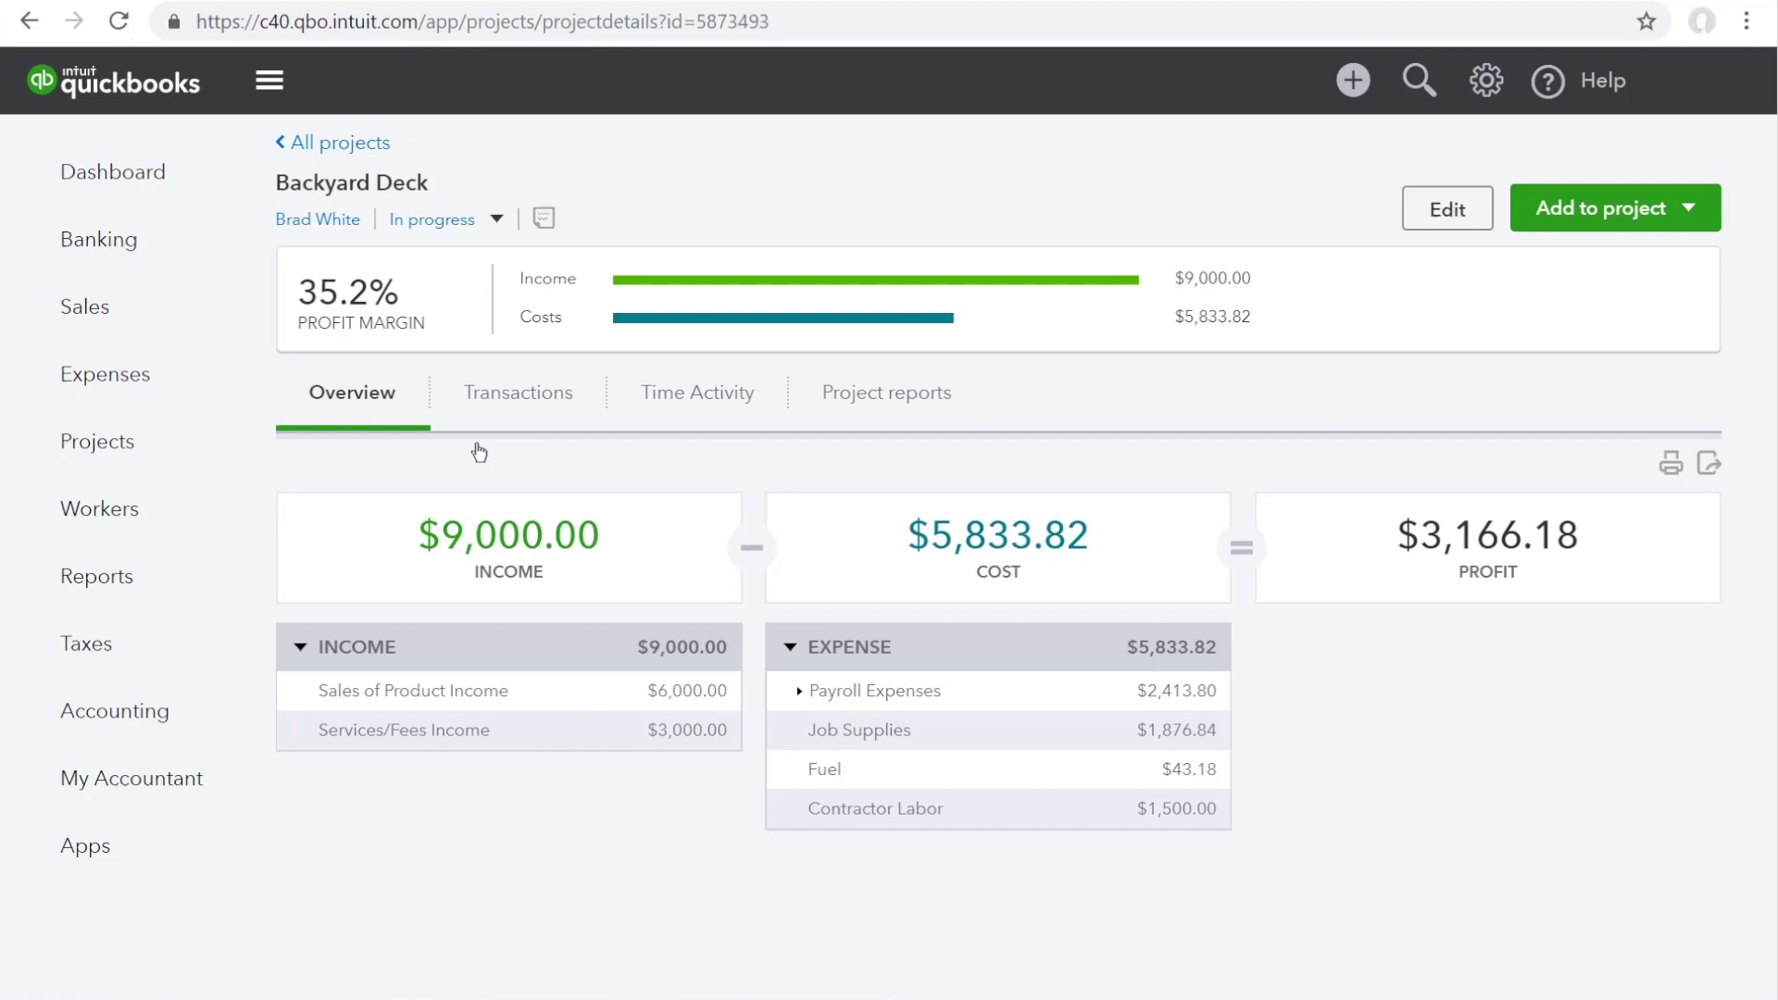
click(1537, 217)
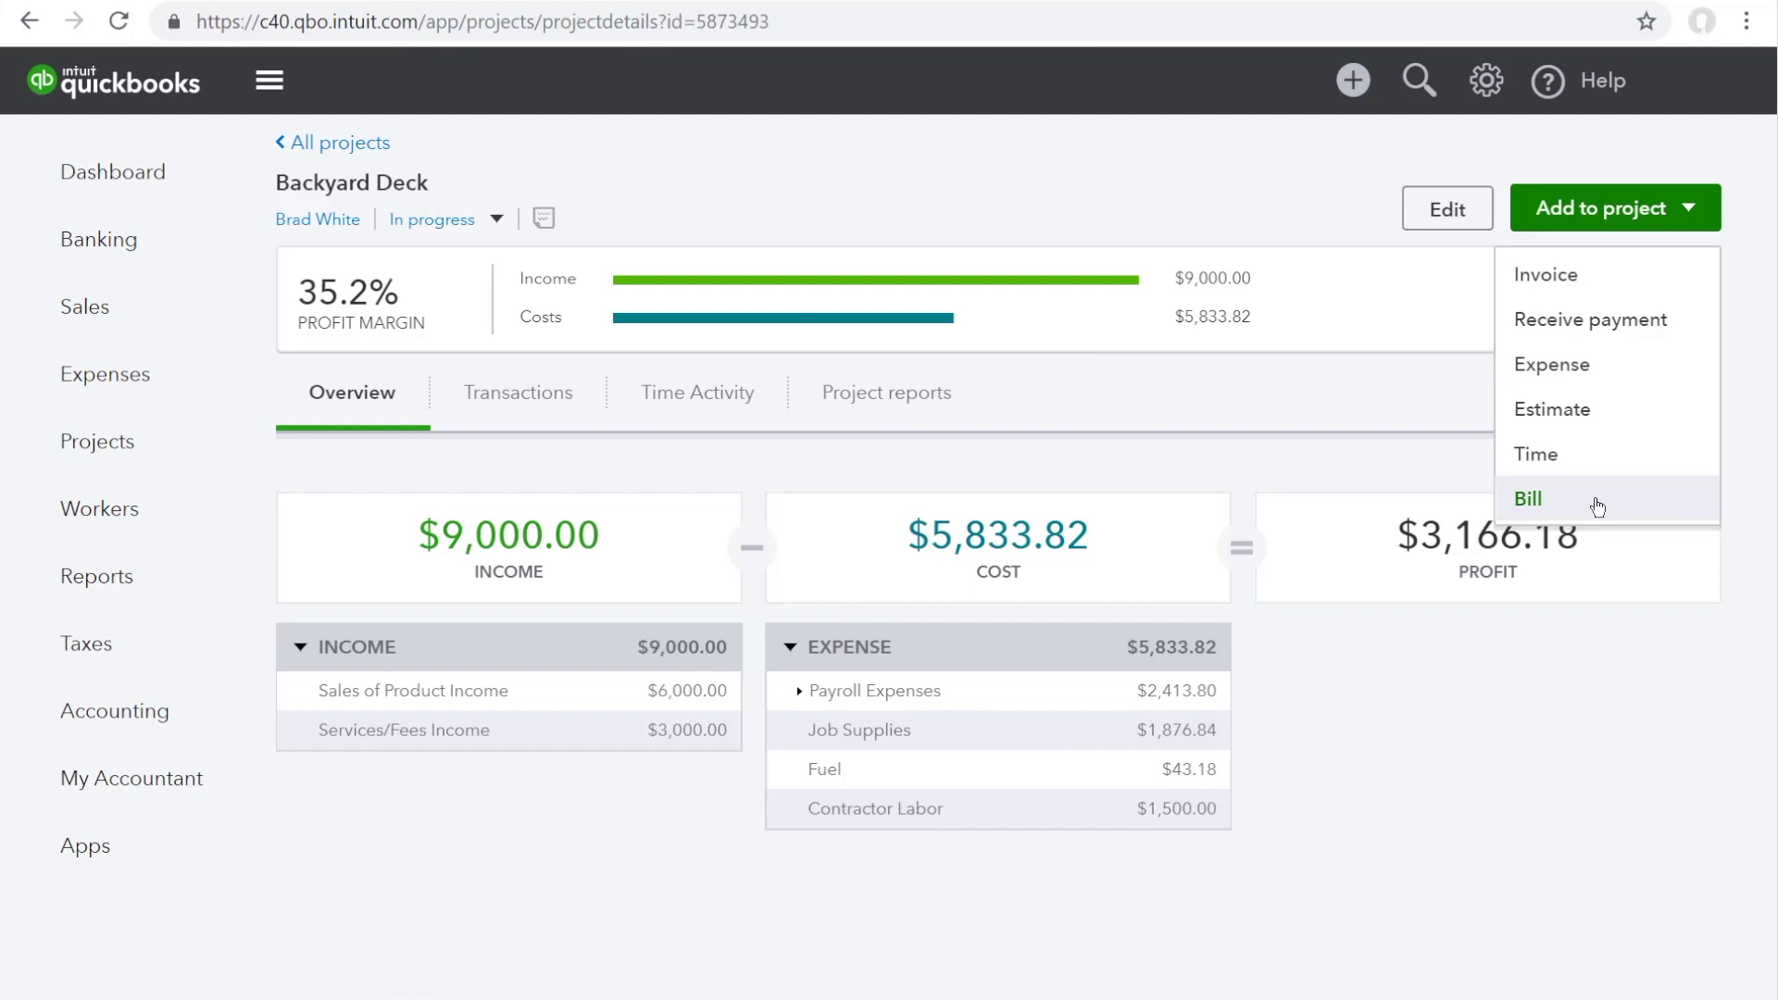
Read through Backyard Deck's Project profitability report, then return to its Project reports tab
click(904, 420)
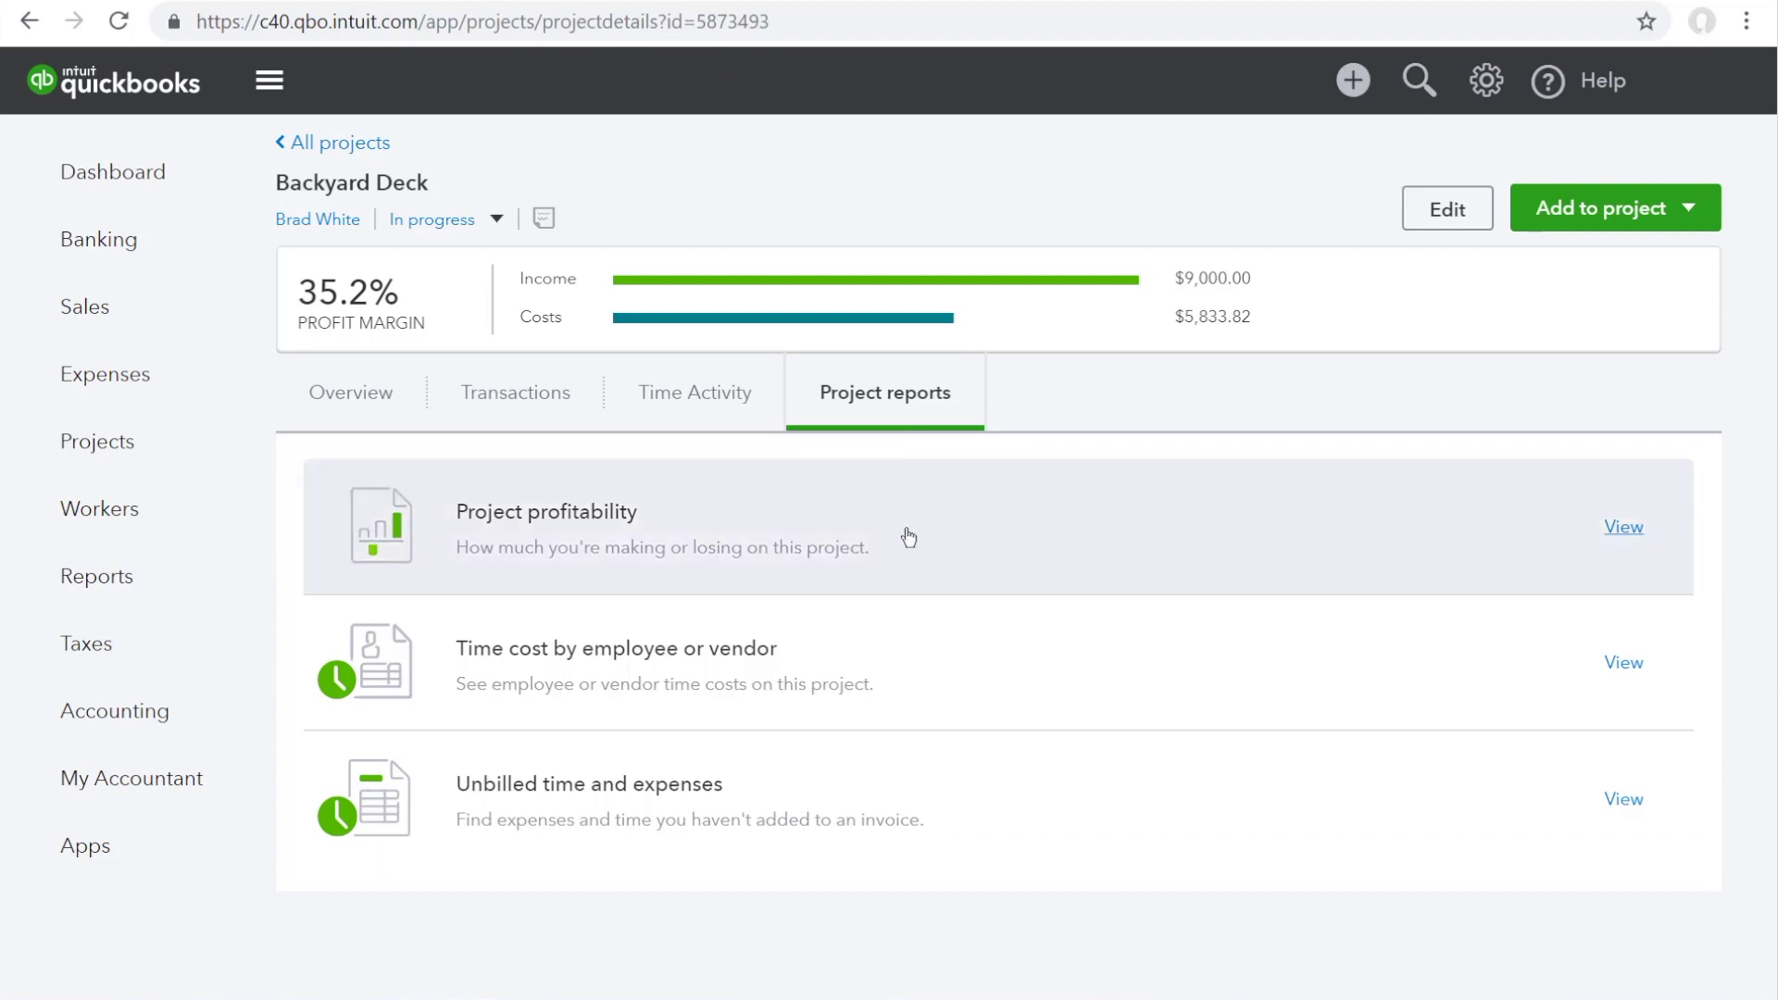
click(907, 536)
scroll(908, 537, down, 3)
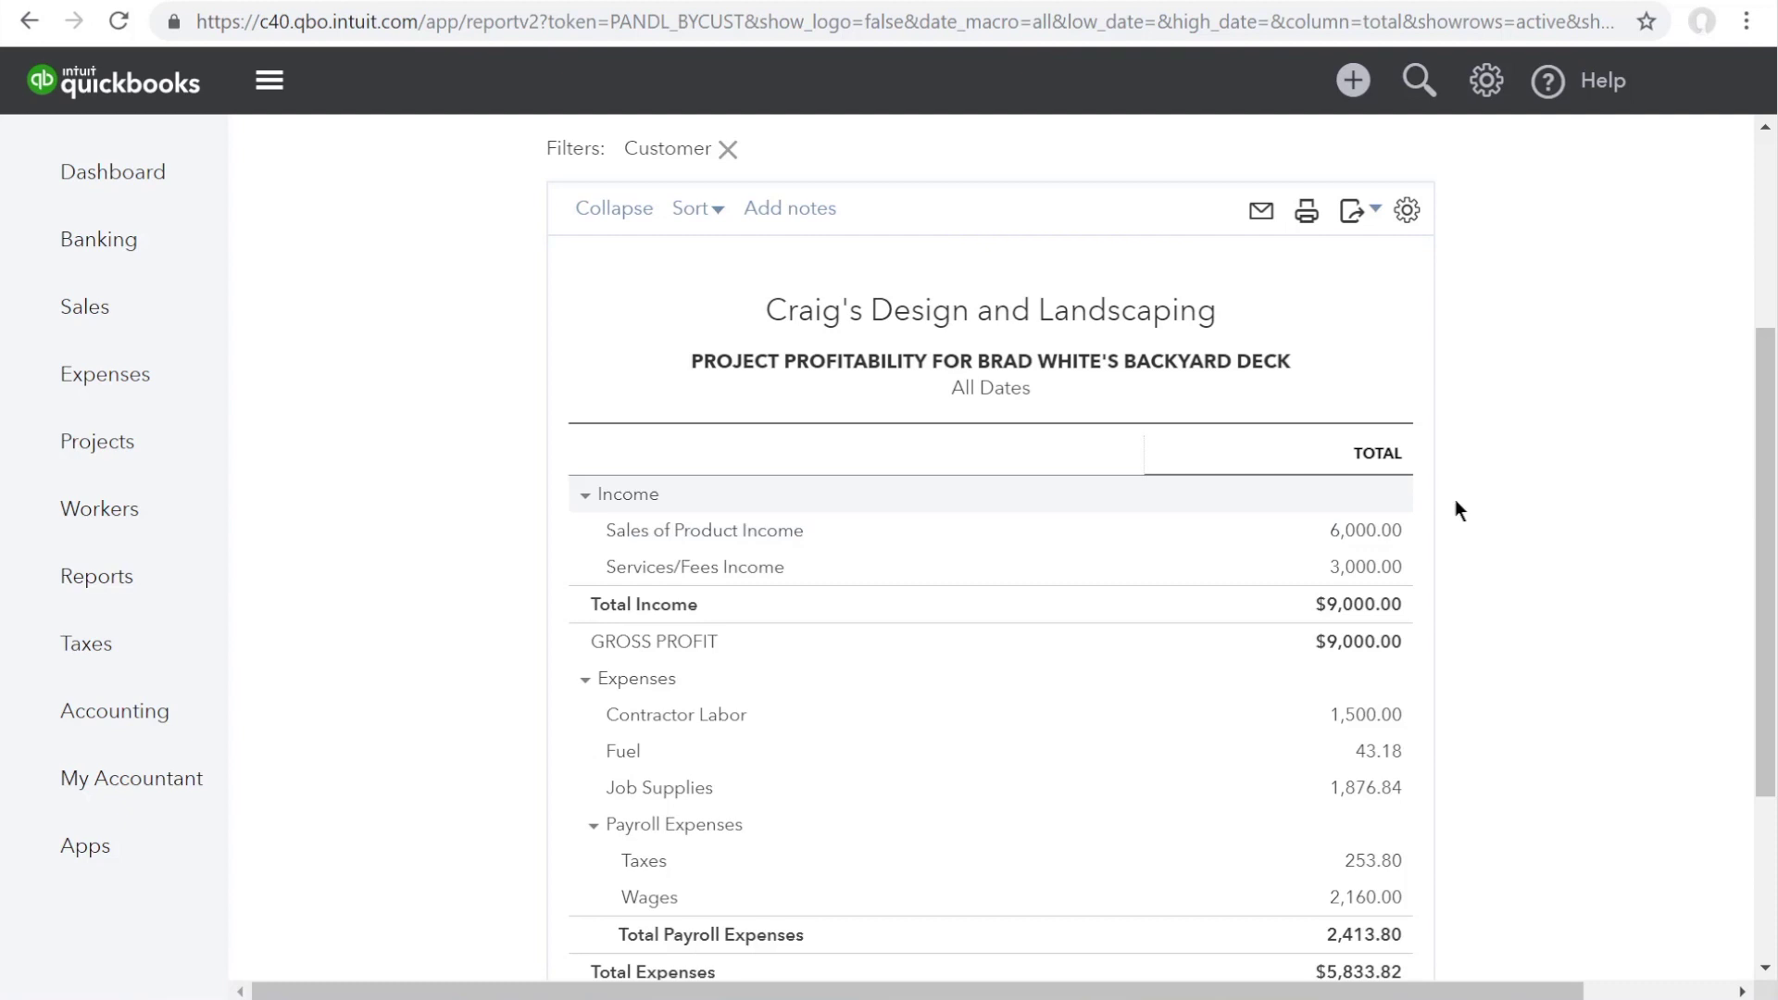
drag(1761, 508, 1761, 318)
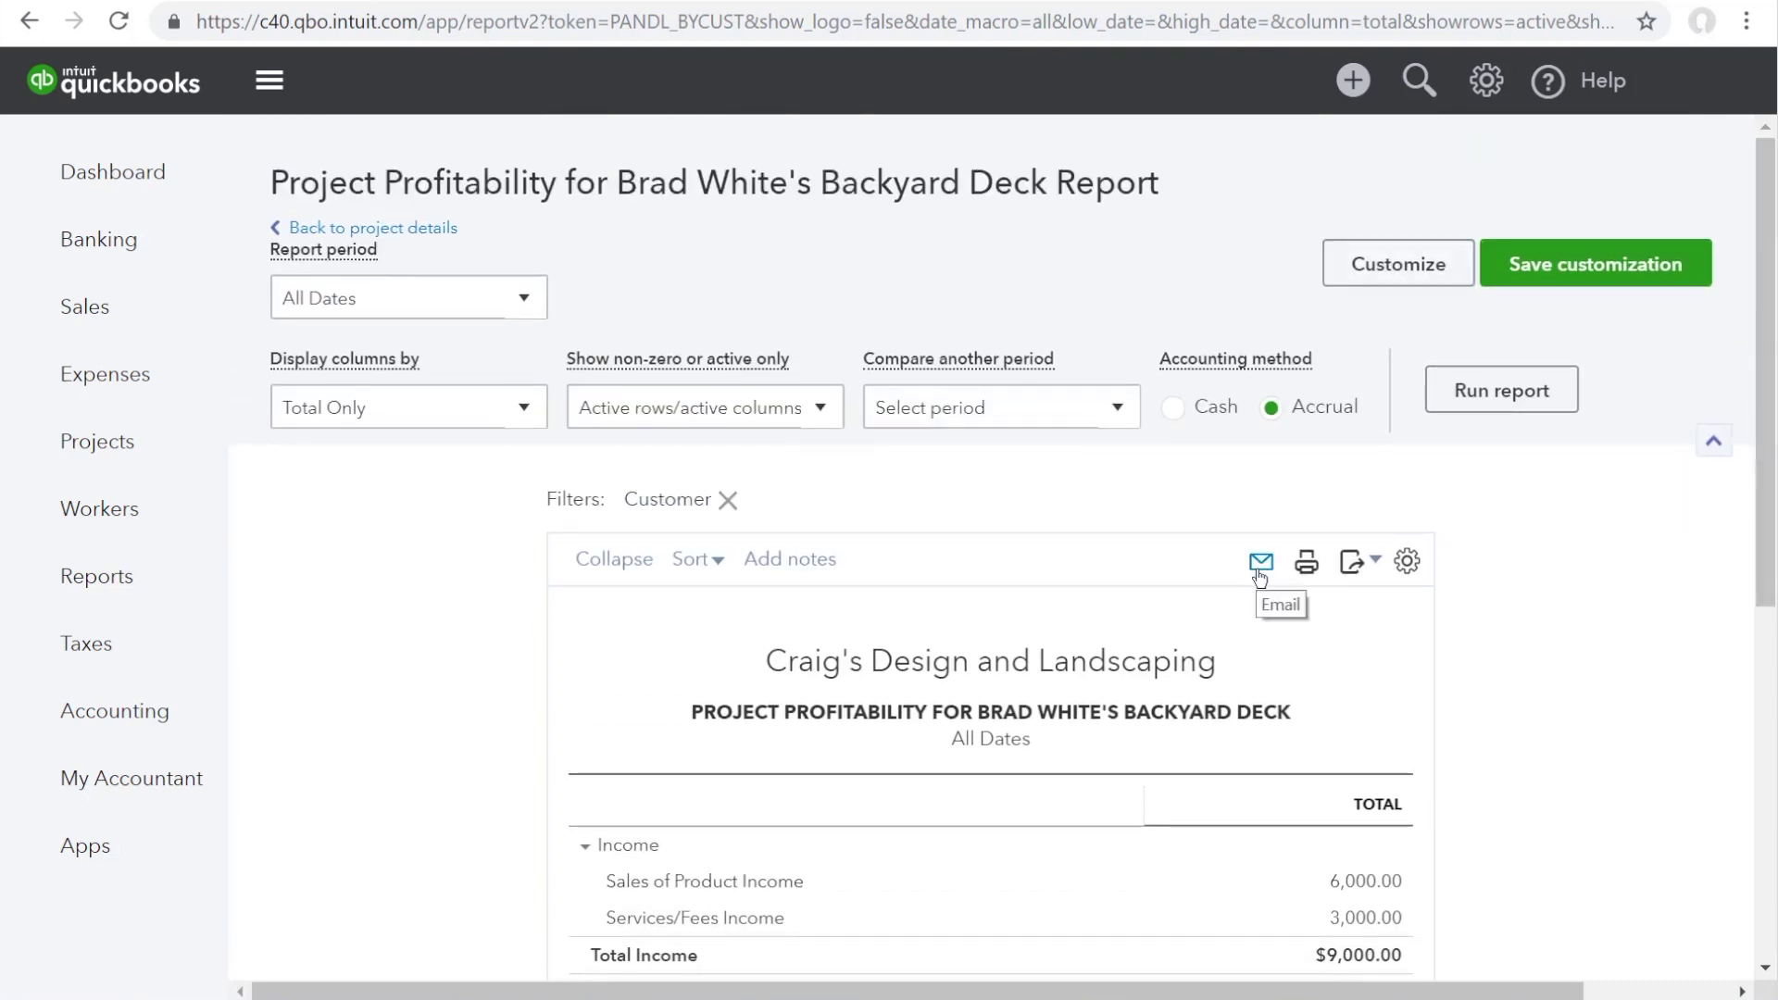
click(436, 230)
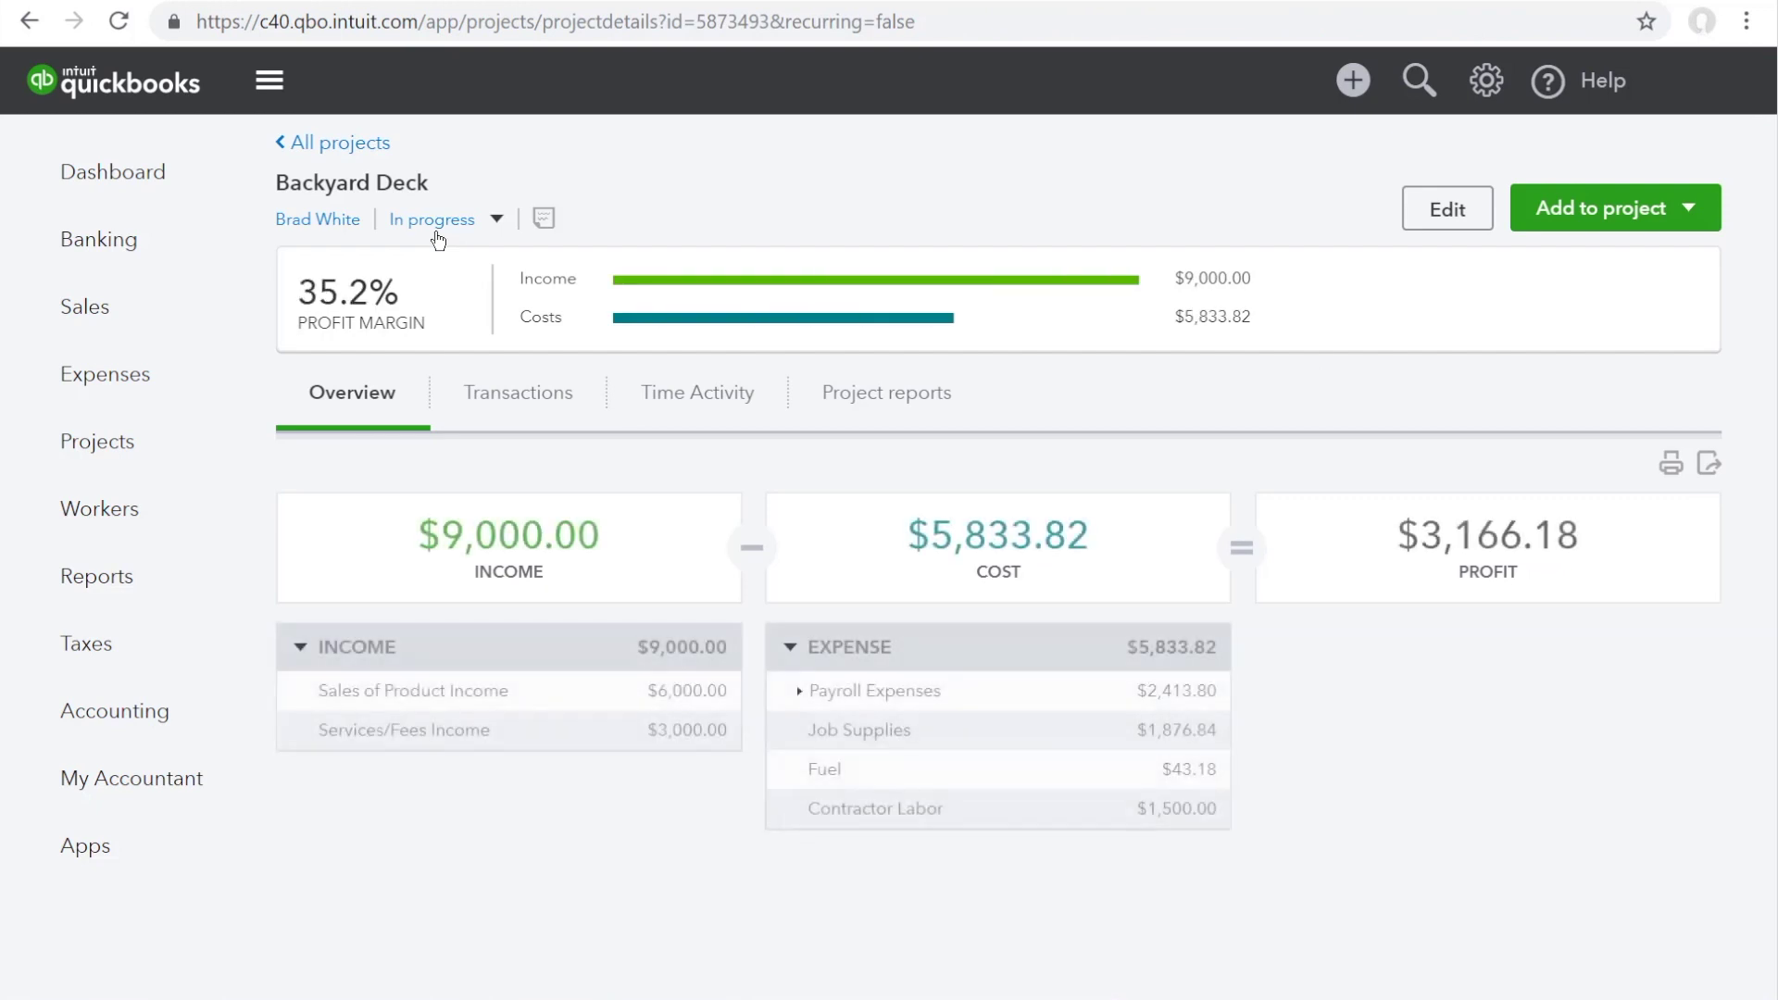
click(798, 410)
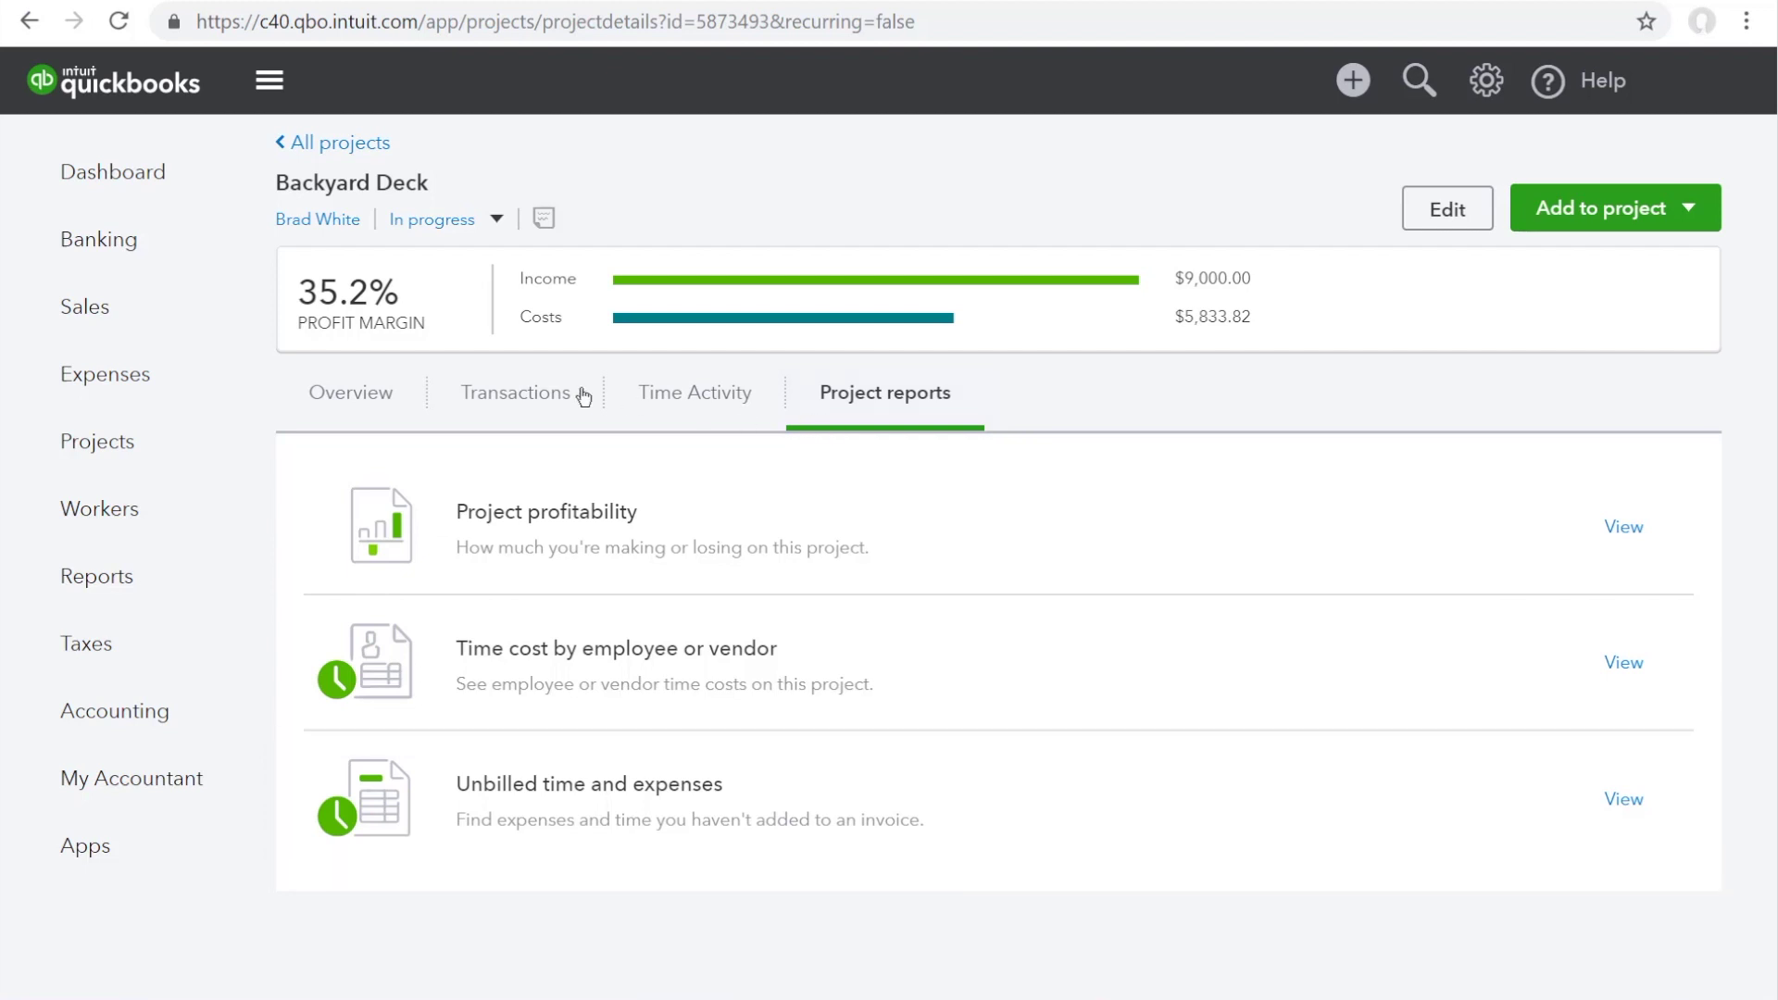
Check Backyard Deck's Transactions, then its Time Activity: 72 hours in March 2019, costing $1,059.36
click(494, 415)
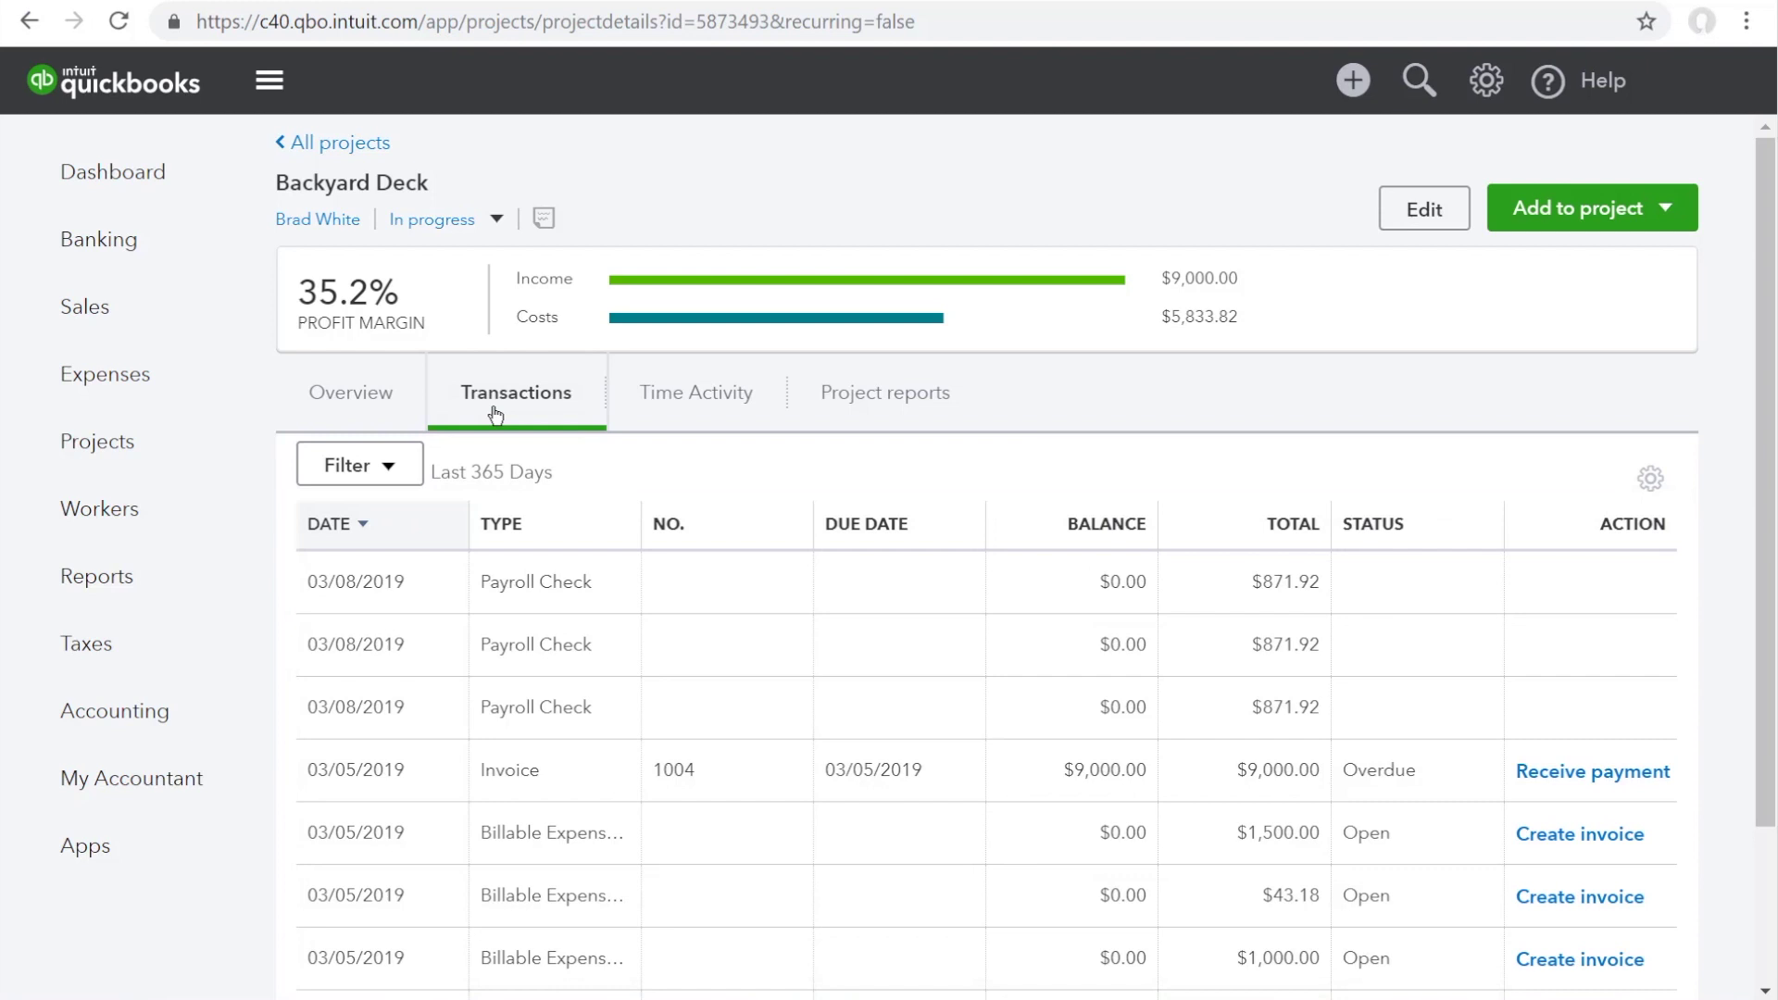
click(706, 421)
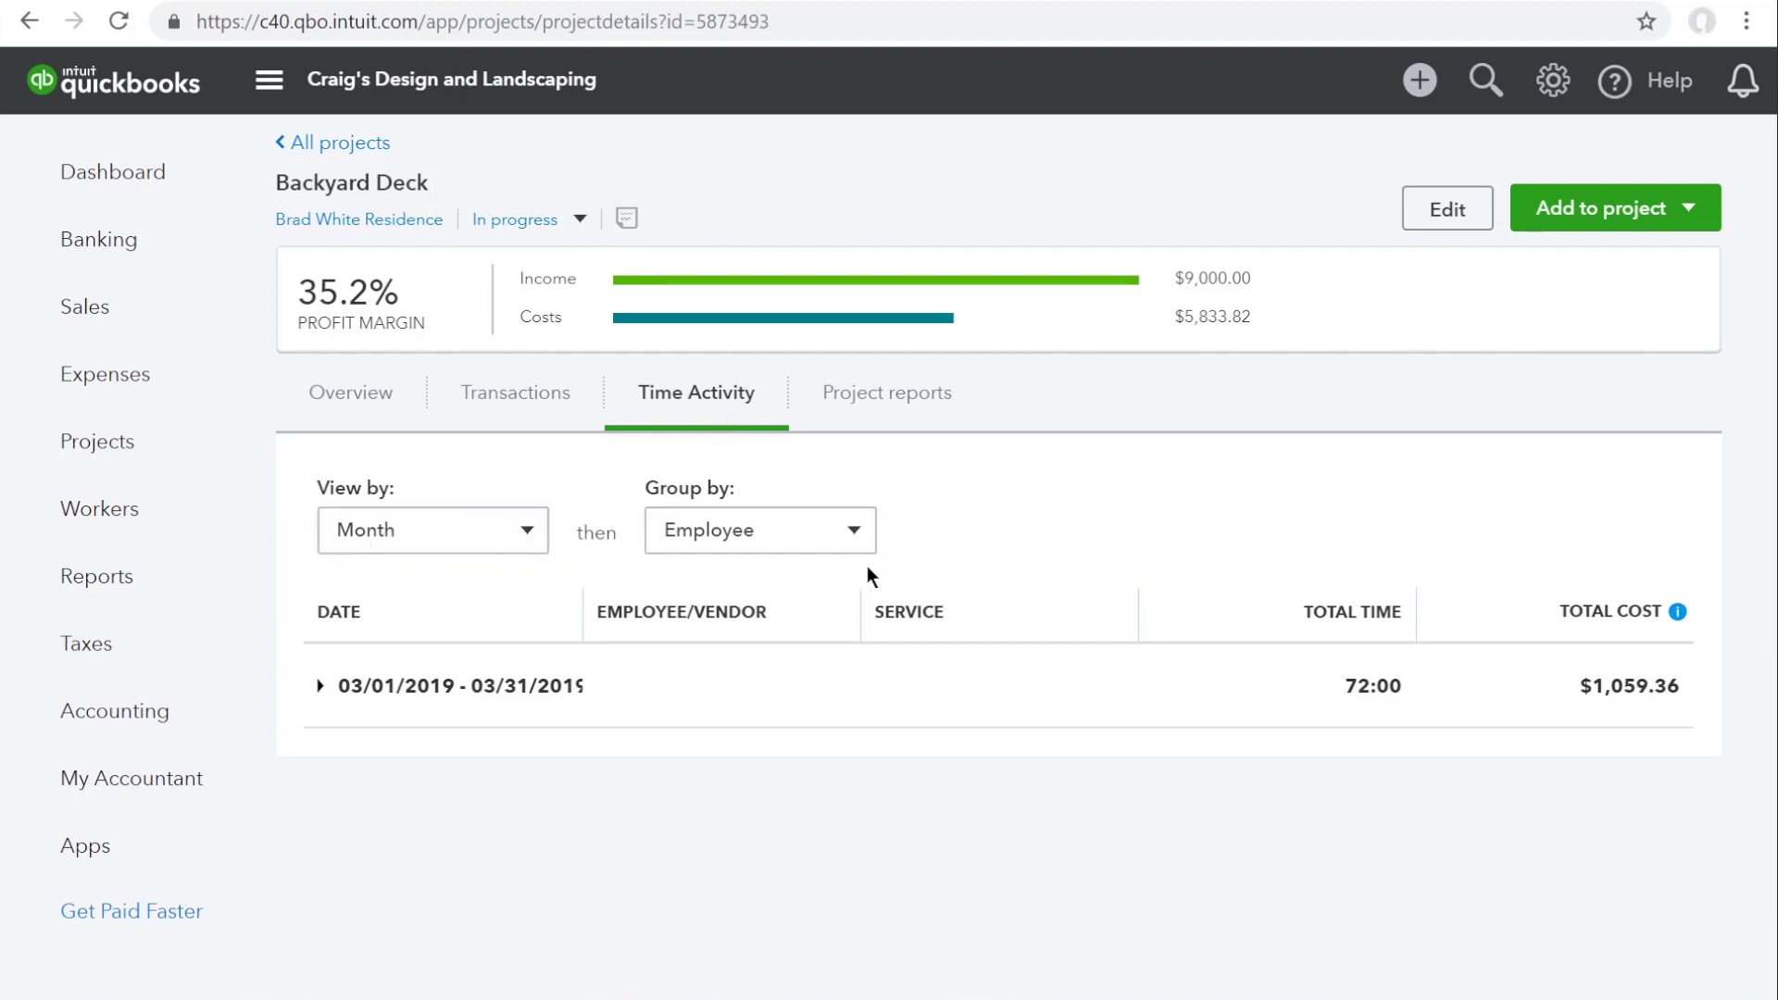
Expand March 2019 by employee, change Backyard Deck's status to Completed, and return to All projects
click(319, 687)
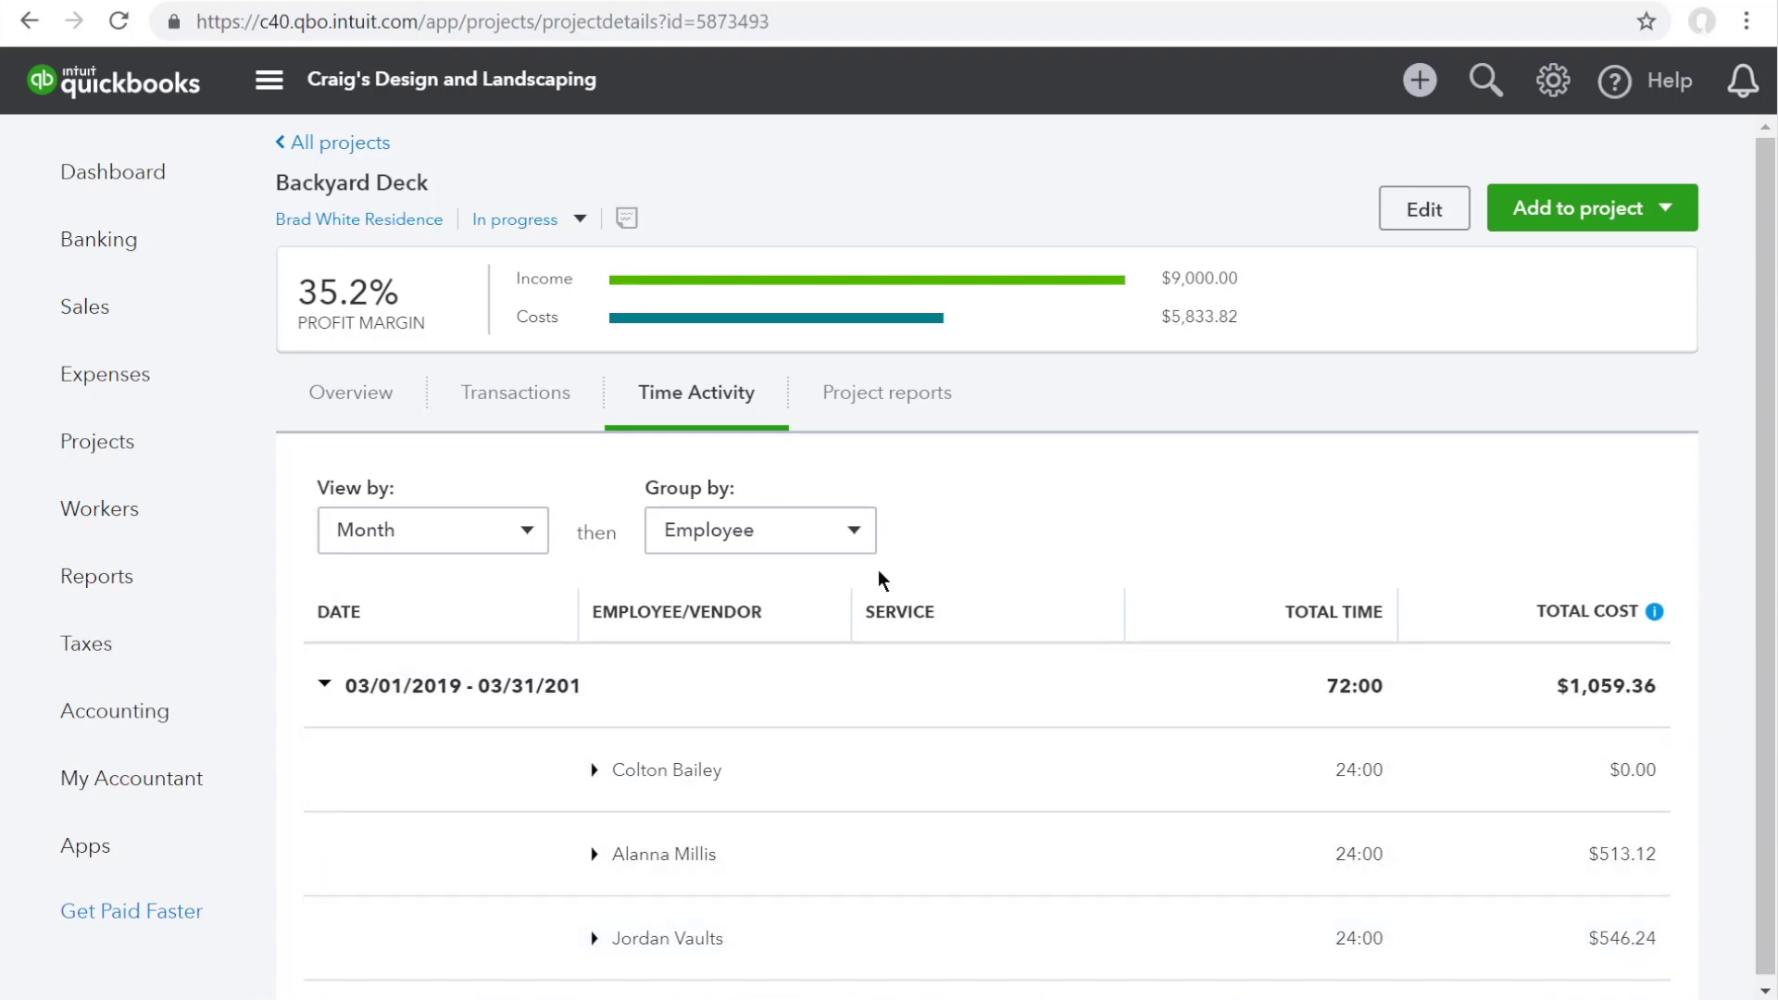
click(560, 227)
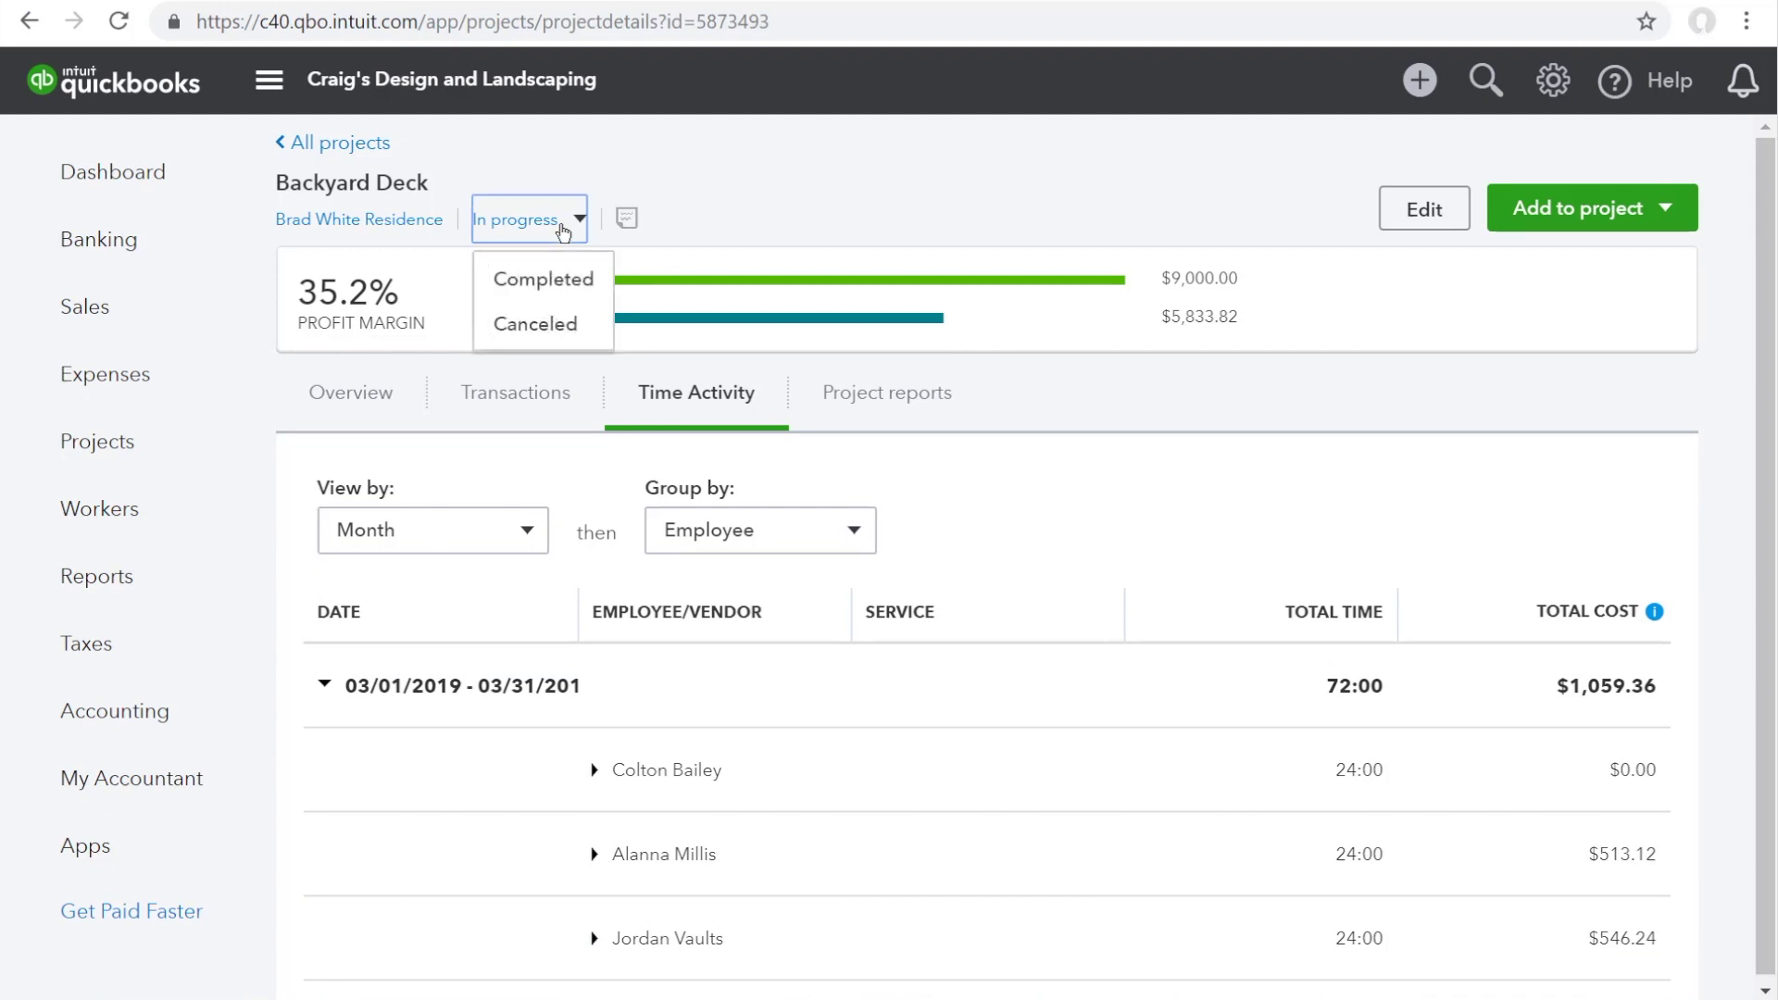
click(593, 297)
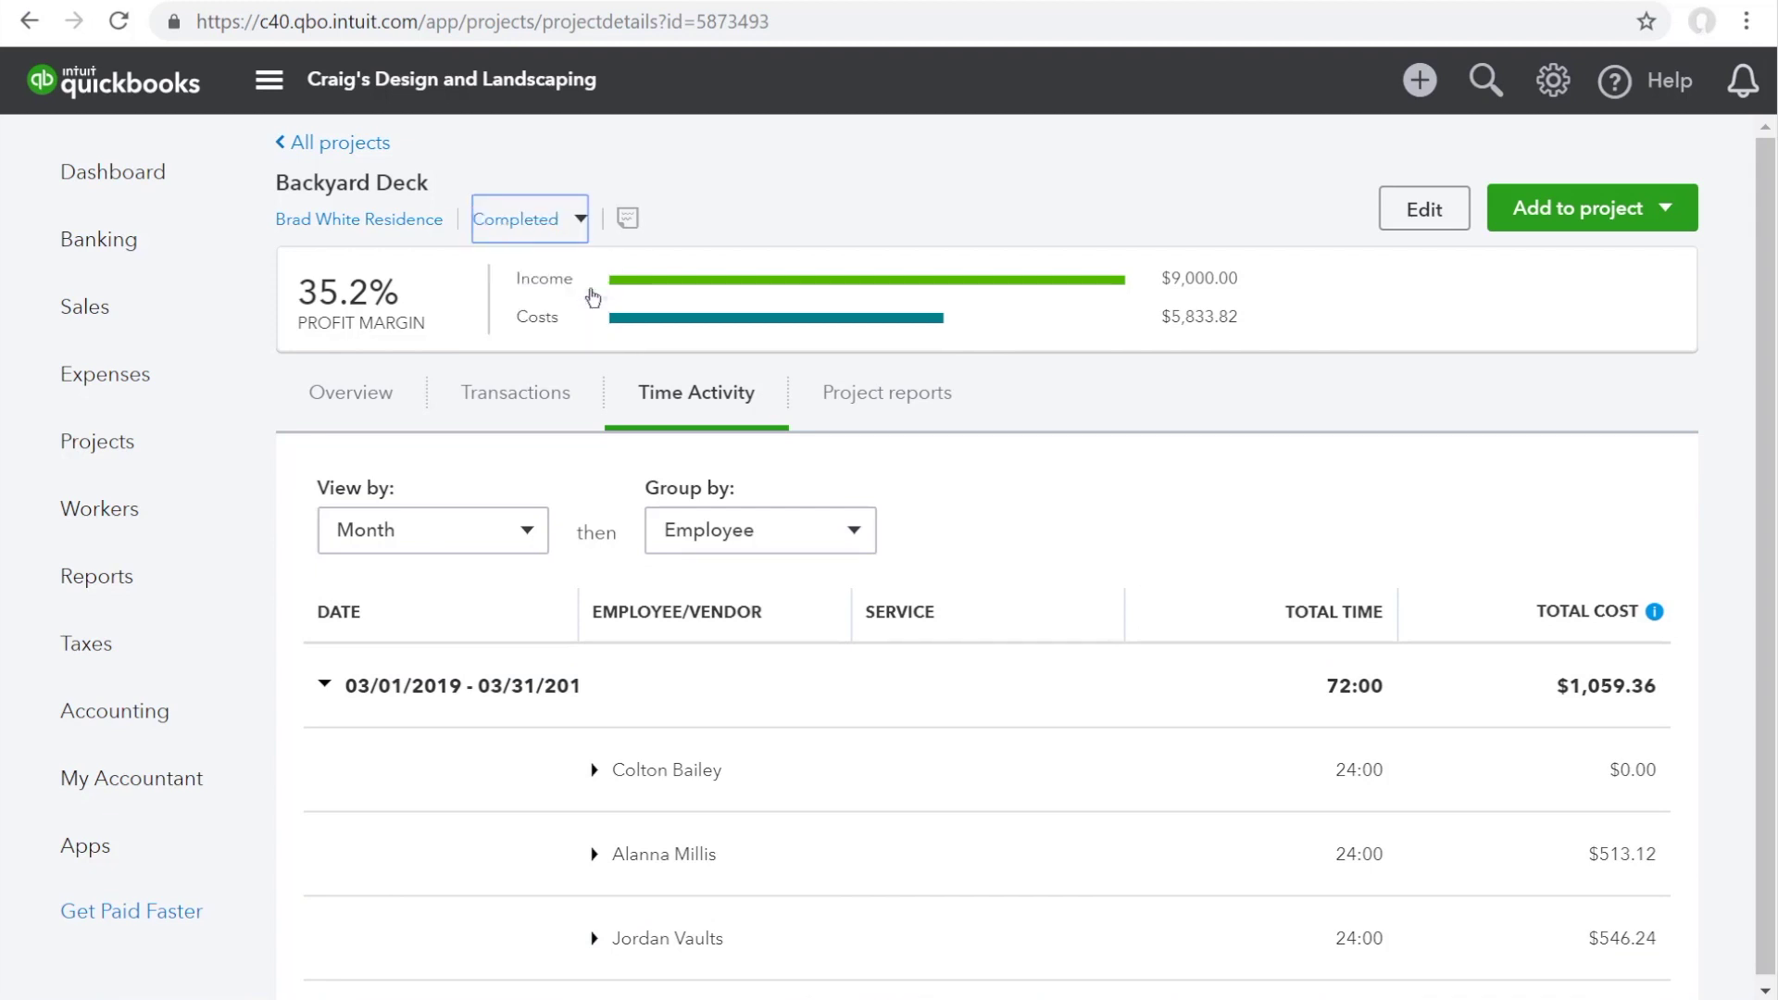
click(366, 145)
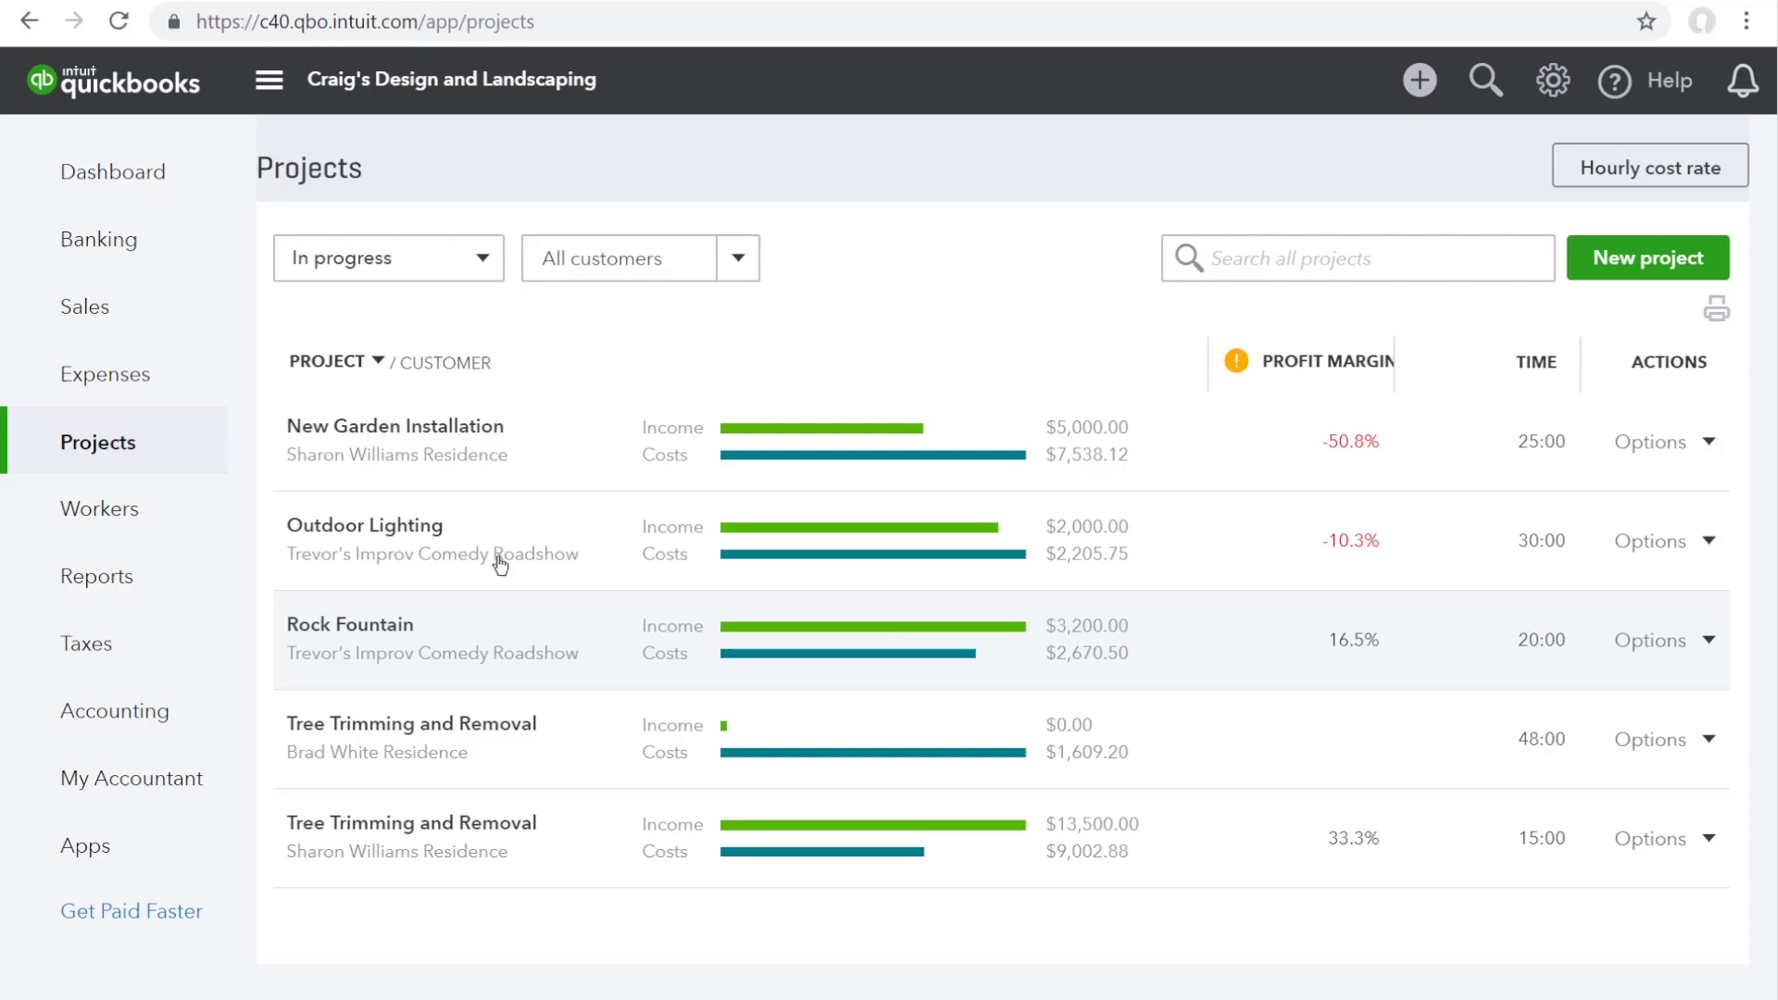
Filter the Projects list to Completed status, leaving only Backyard Deck
click(489, 272)
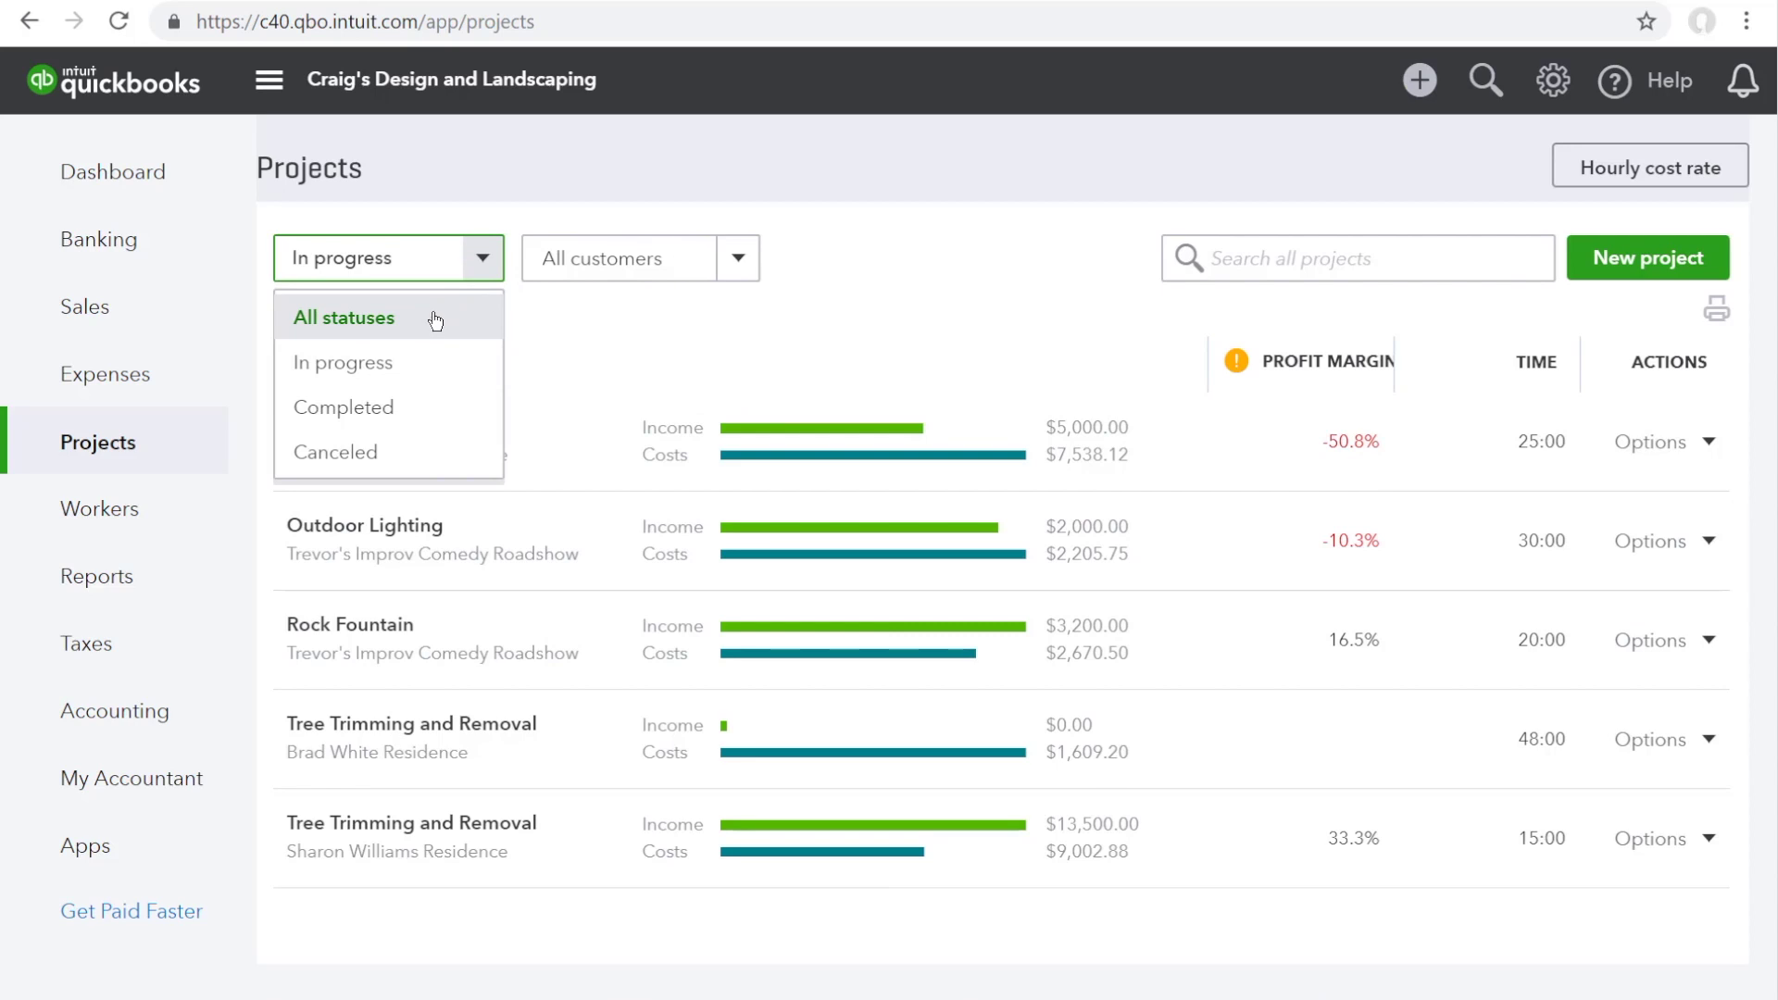
click(425, 406)
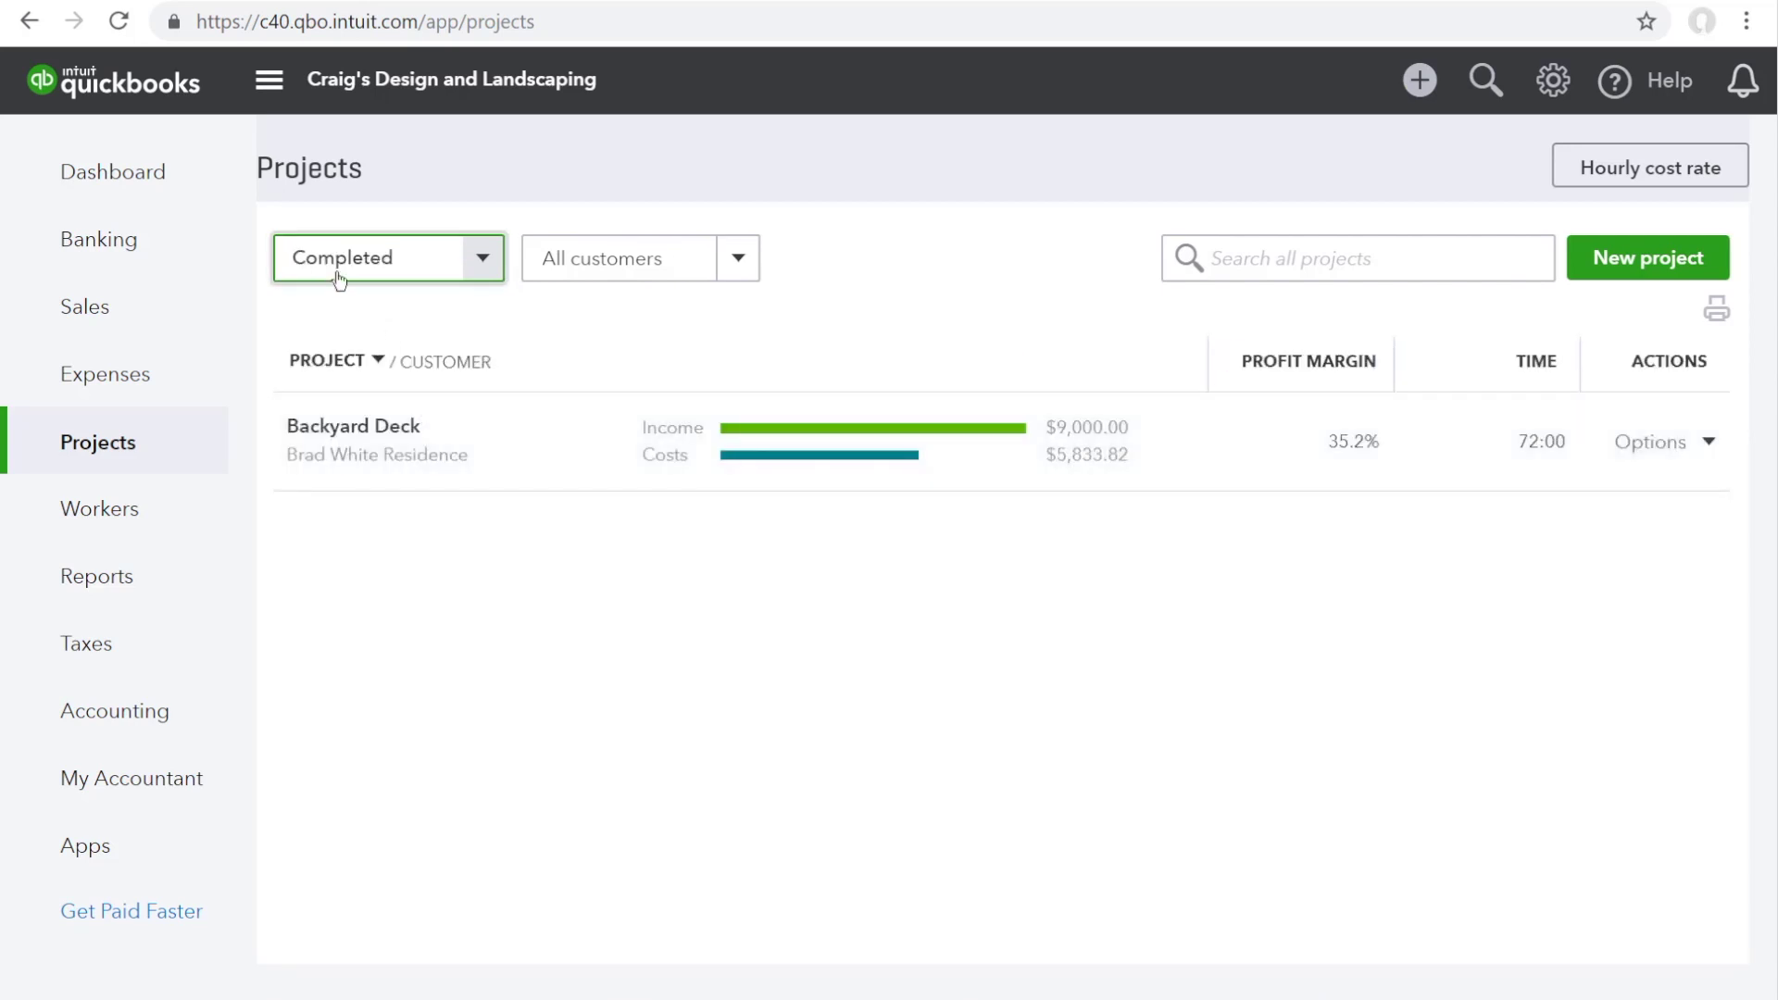